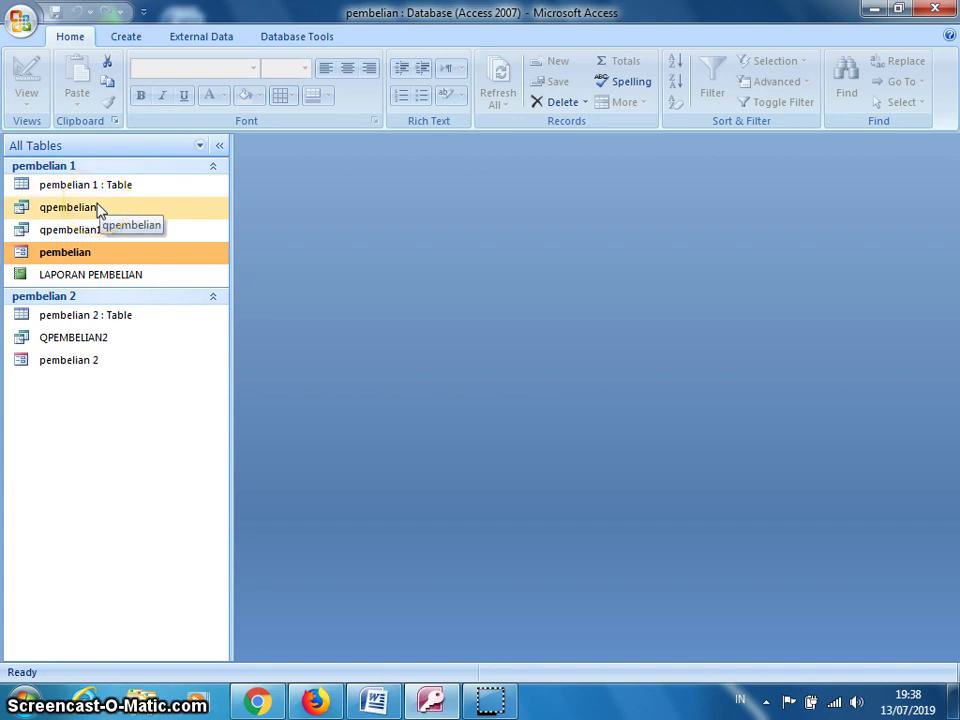
Step: Open the pembelian form in its pop-up window and narrow the navigation pane to make room for it
click(103, 245)
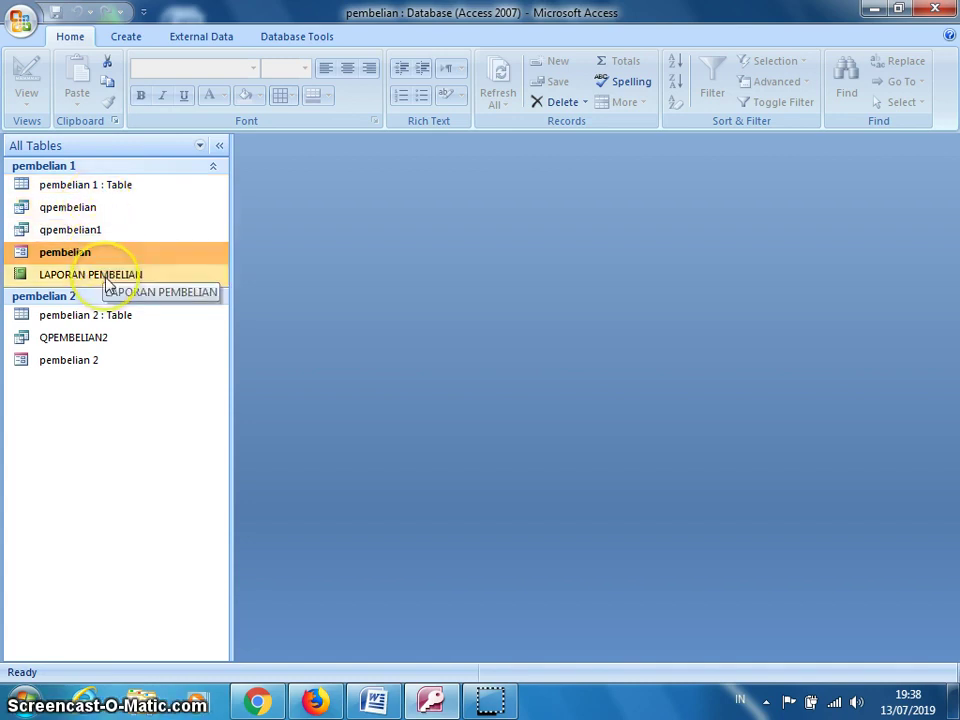
click(94, 259)
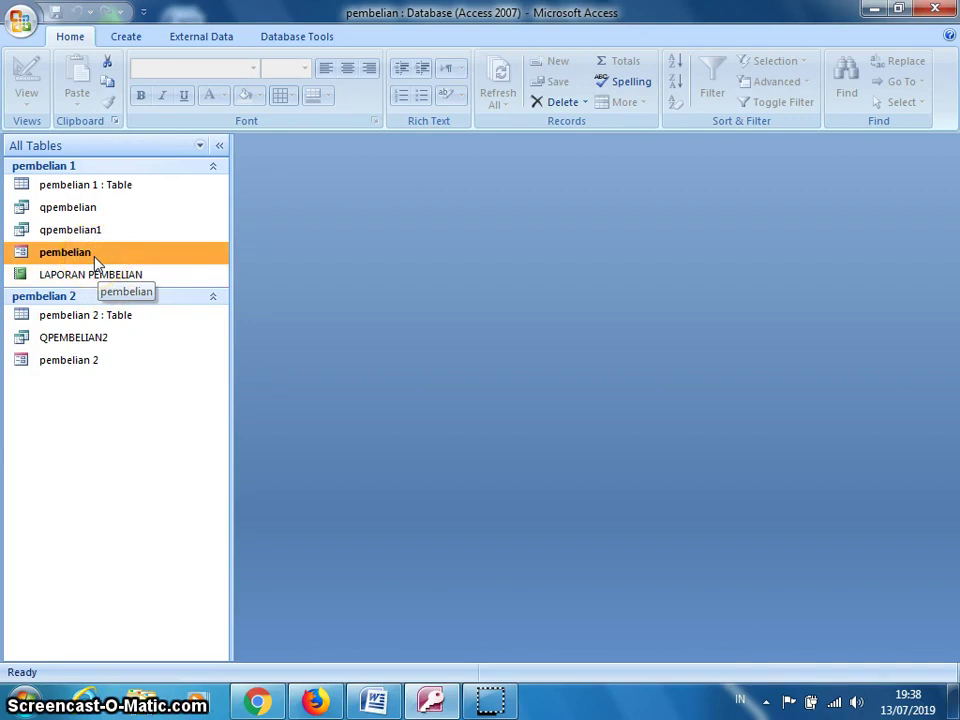
double_click(96, 258)
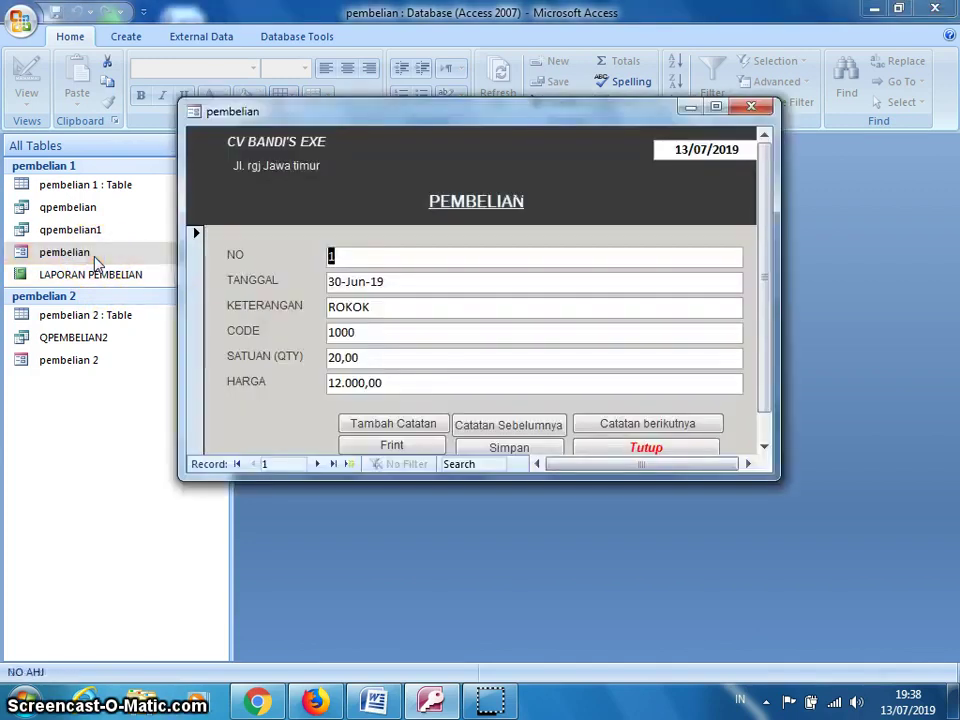
drag(390, 111, 477, 193)
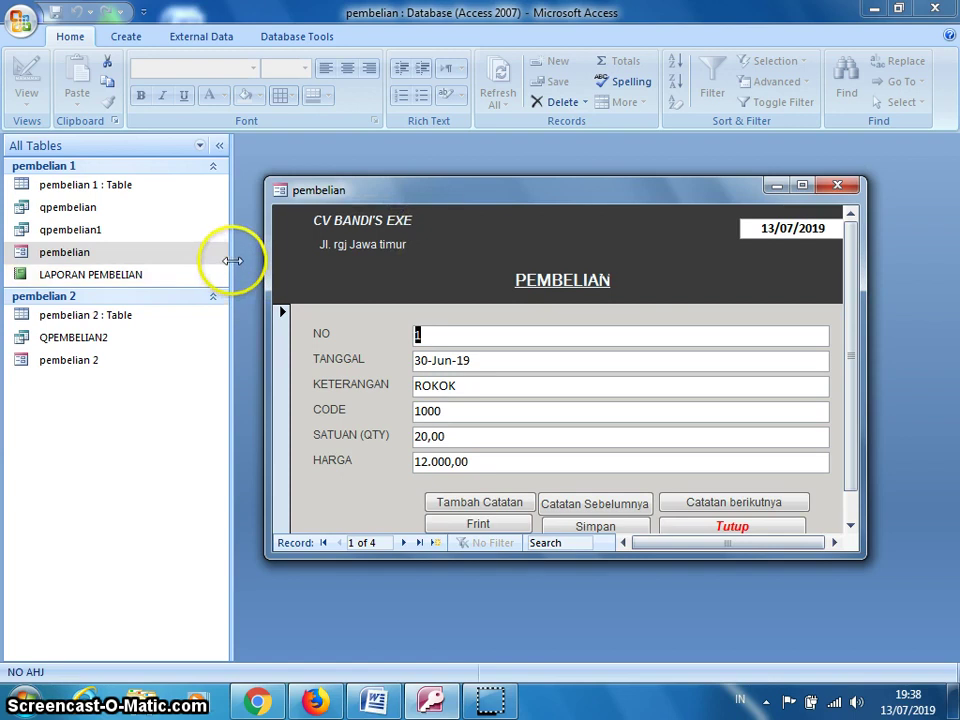
drag(232, 260, 102, 256)
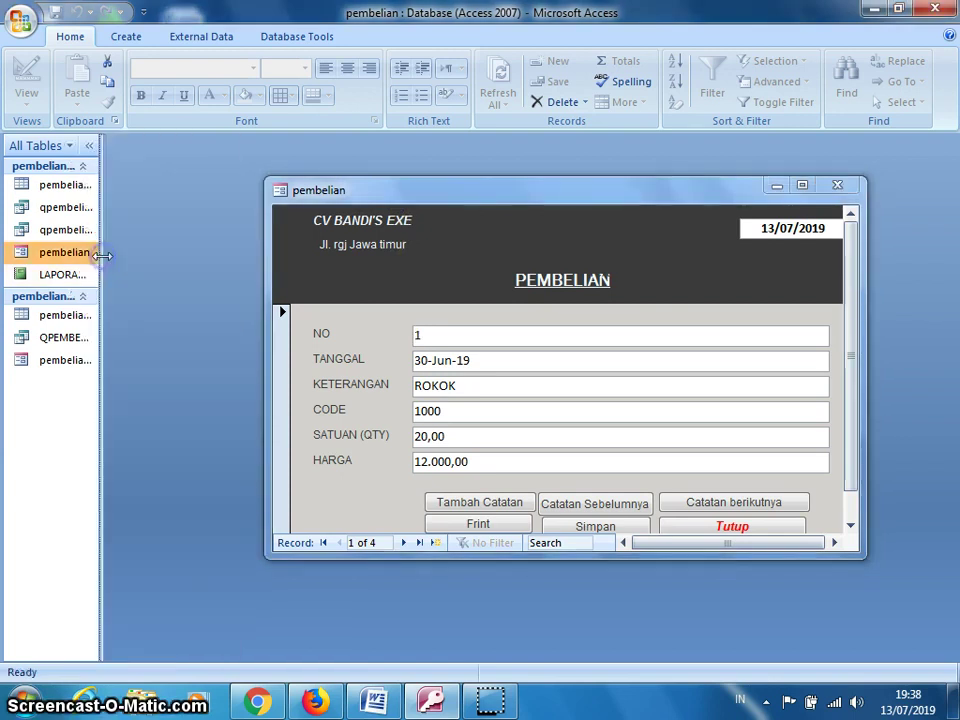
drag(456, 189, 381, 181)
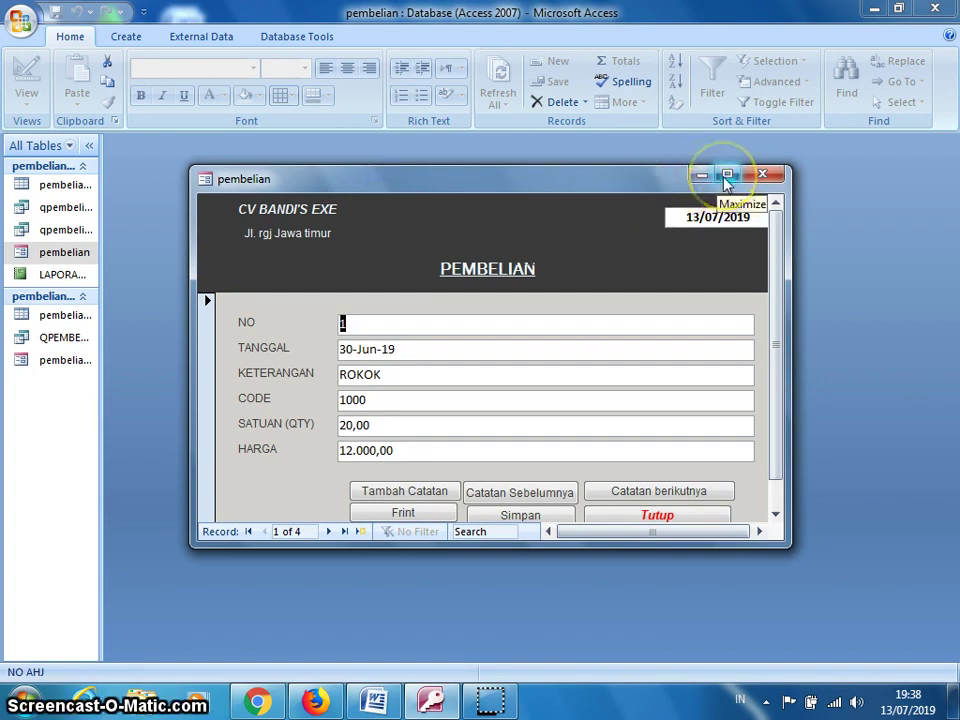
click(758, 178)
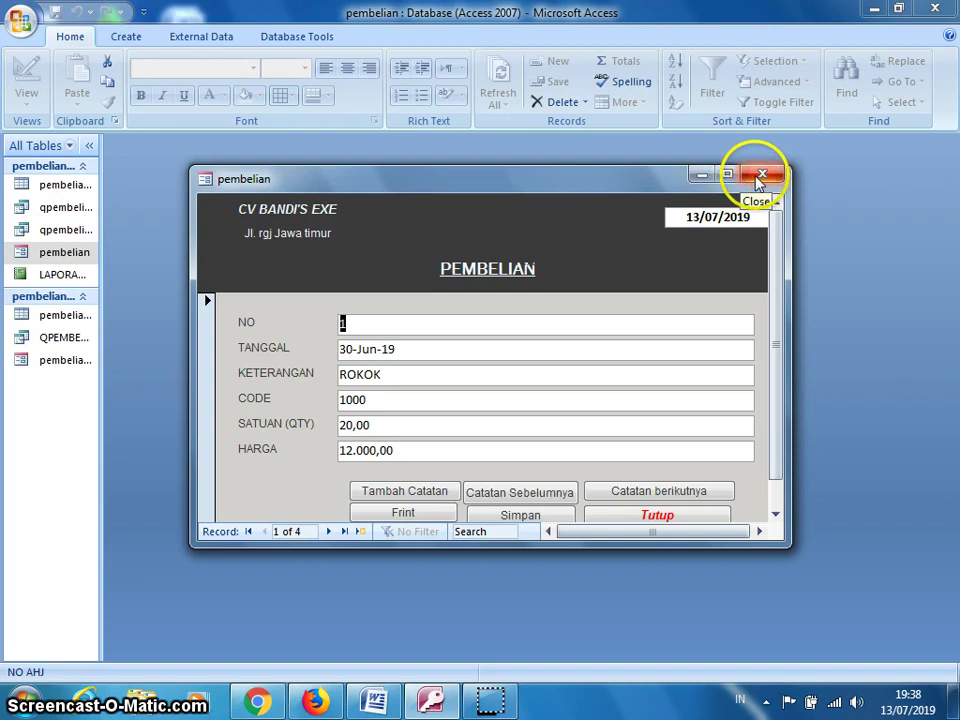
click(758, 178)
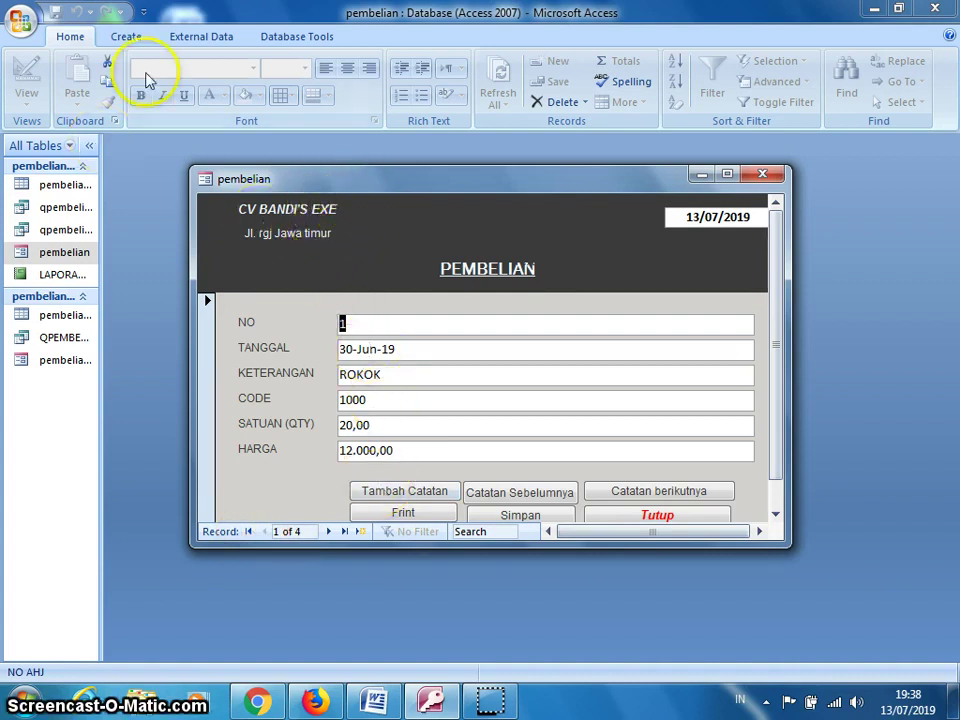
click(349, 193)
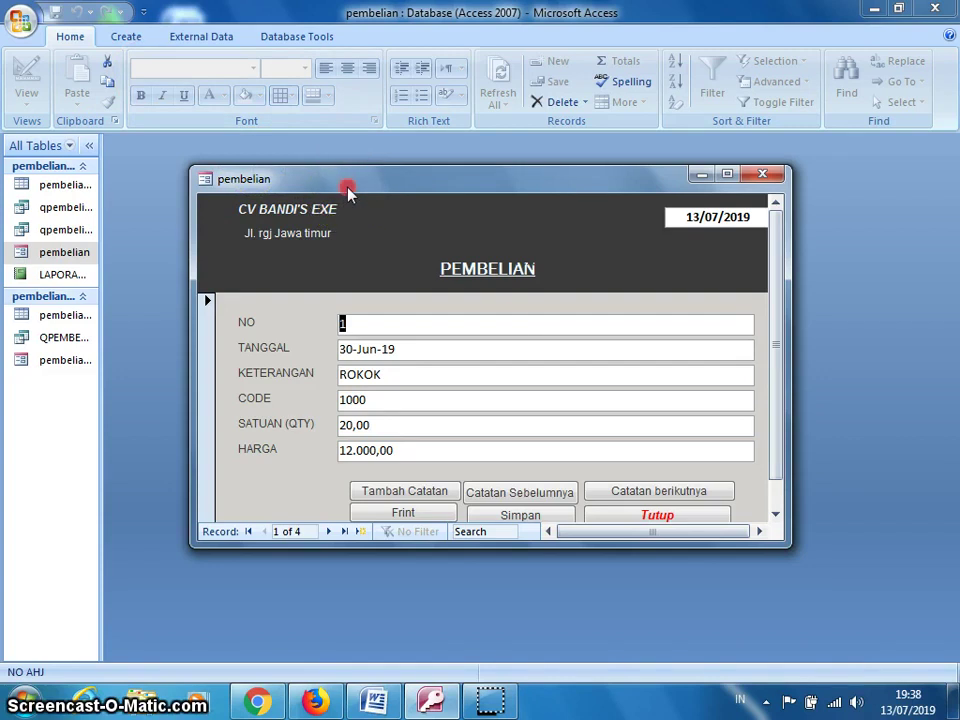
Step: Switch the pembelian form from Form View to Design View
right_click(455, 177)
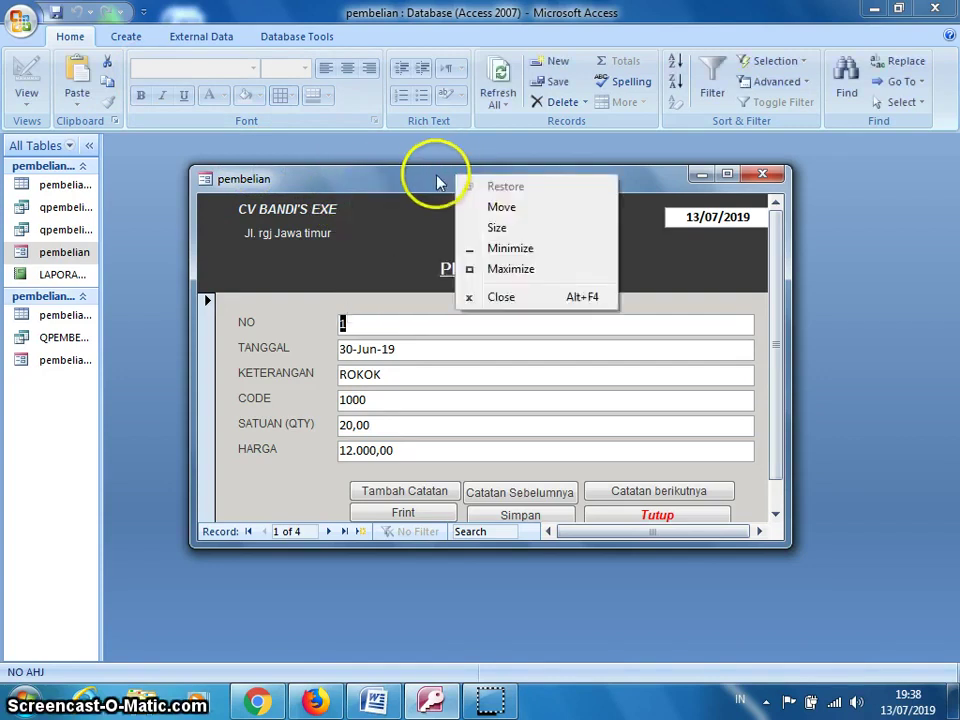
right_click(438, 179)
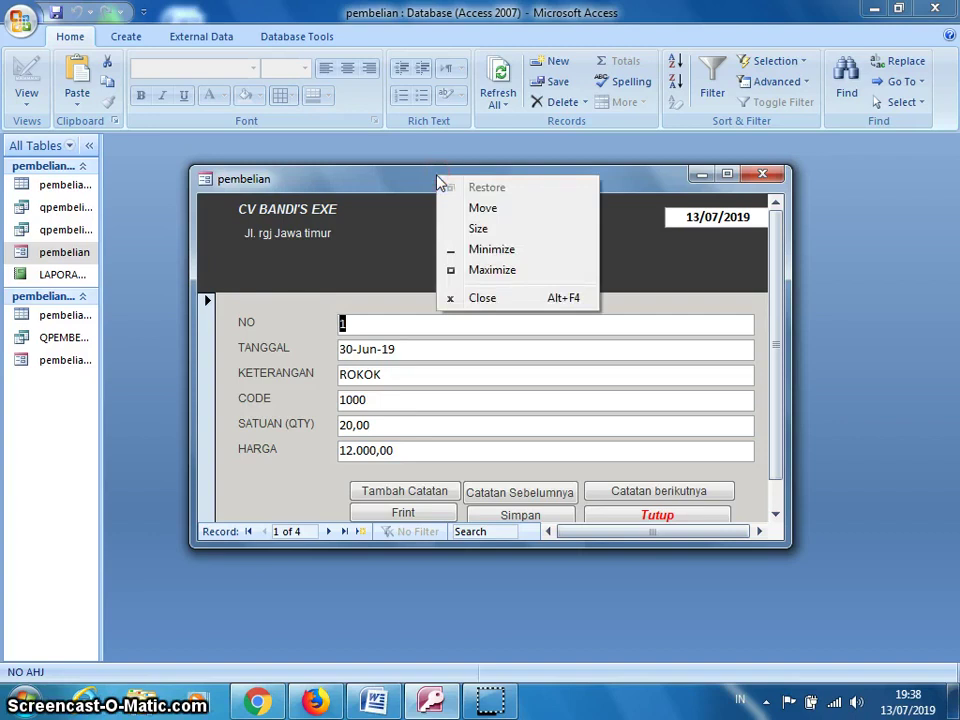
click(414, 204)
right_click(420, 208)
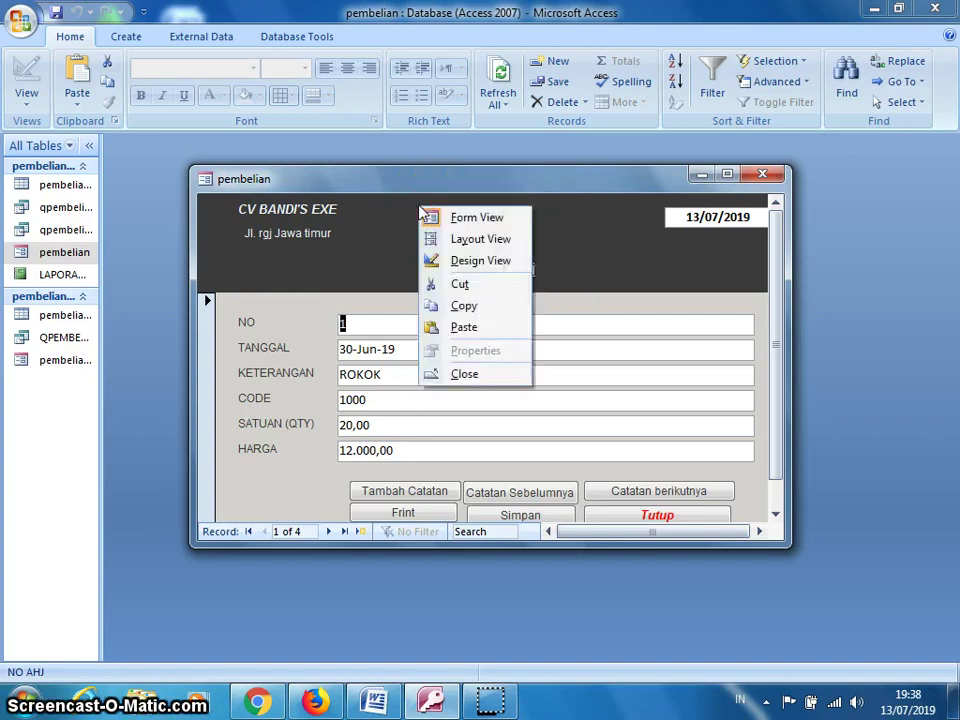
click(461, 264)
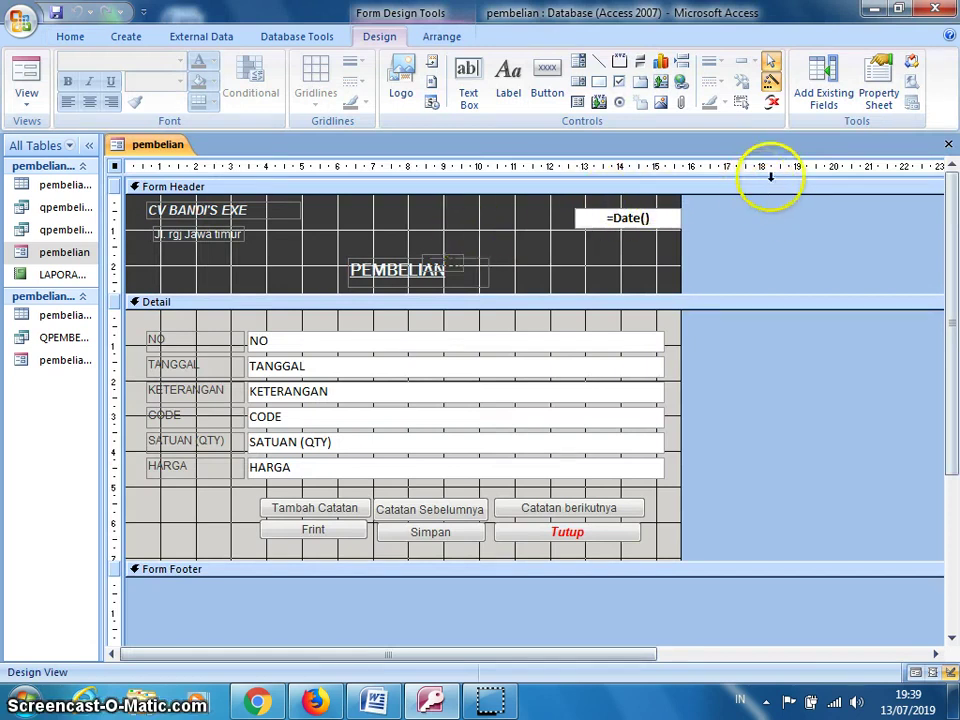
Step: Show the form's property sheet and set Border Style to None
click(877, 96)
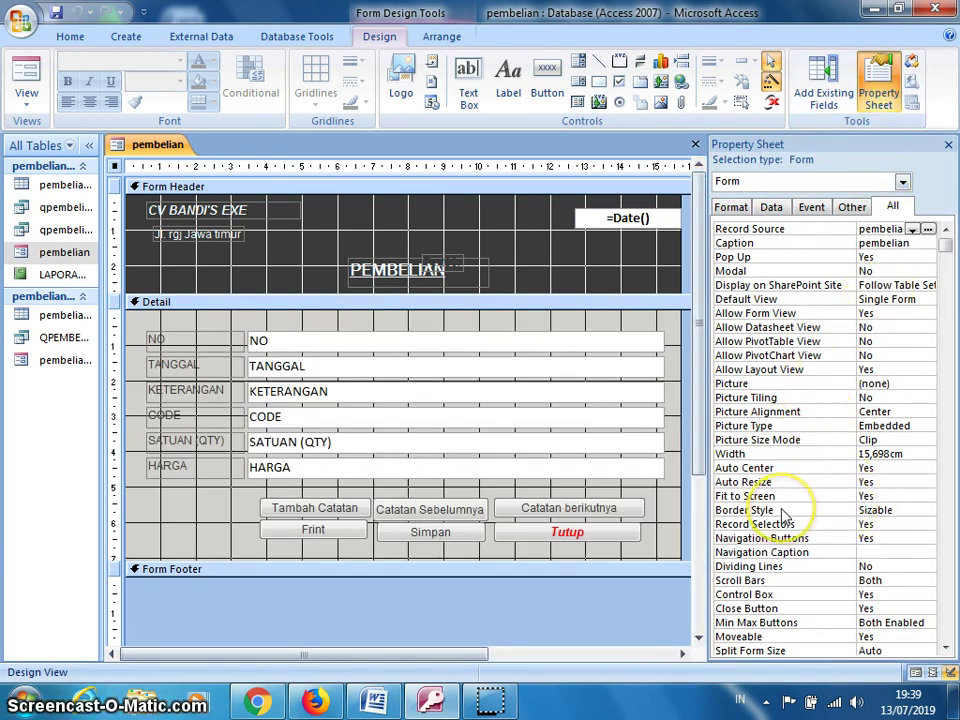
click(905, 509)
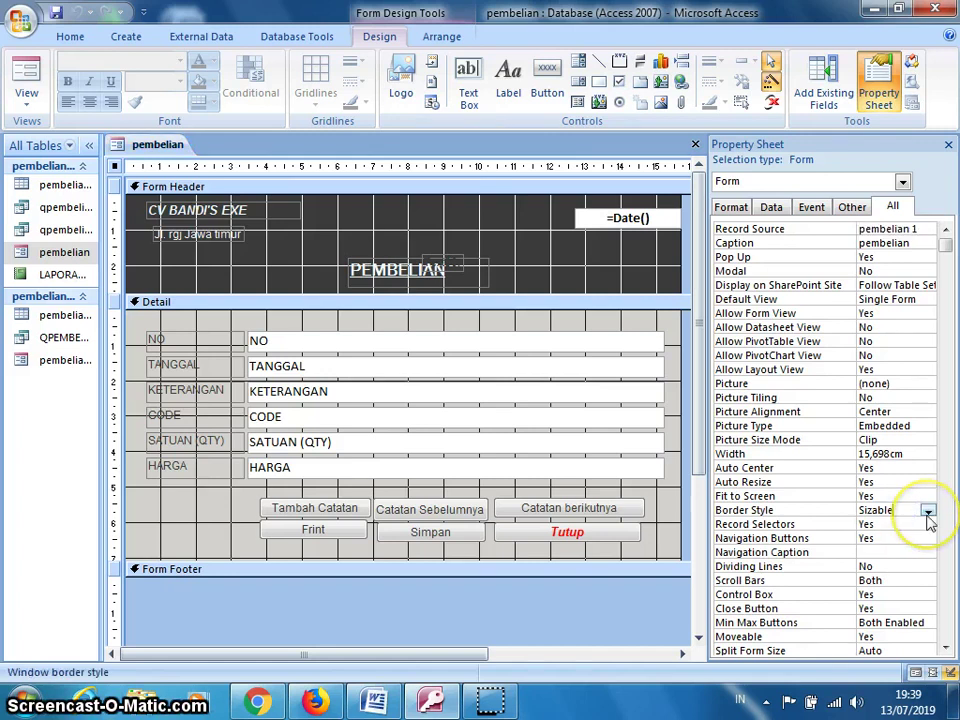
click(928, 513)
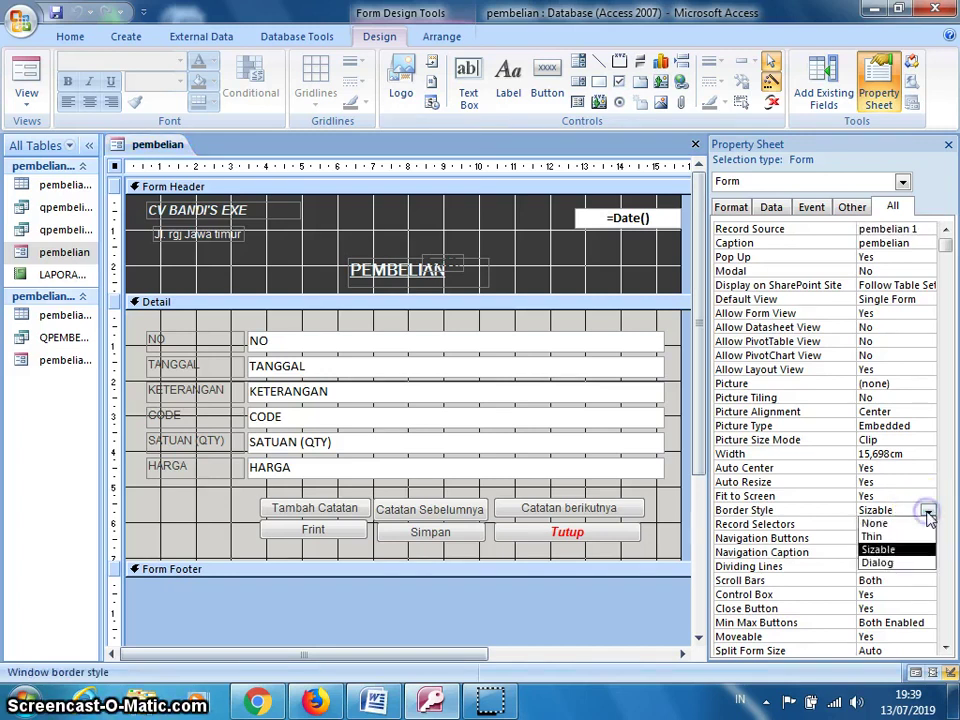
click(907, 523)
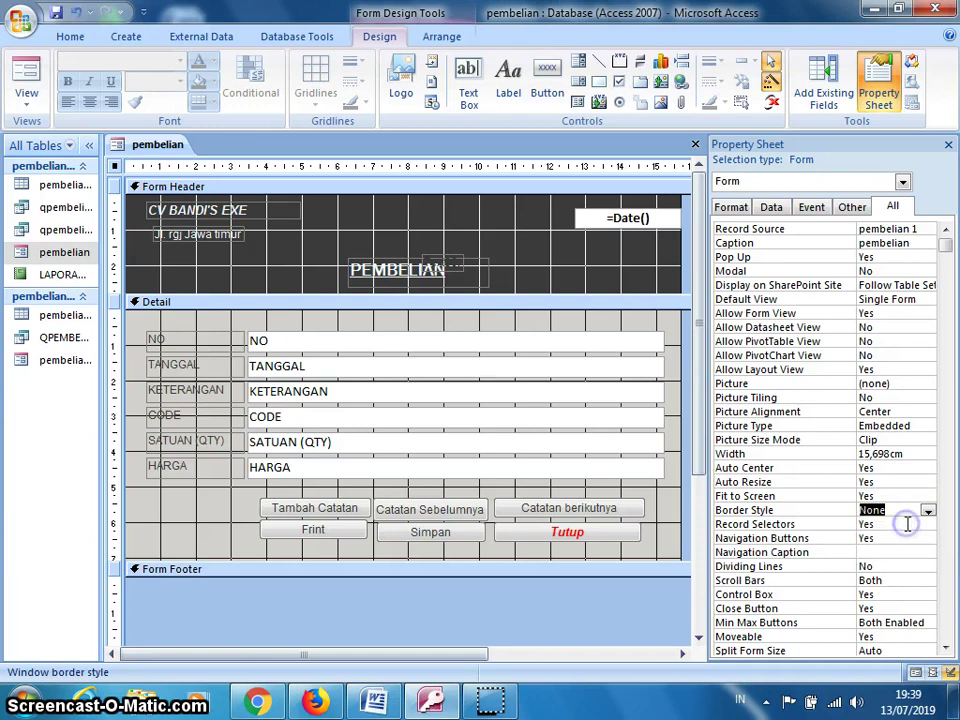
Step: Set the form's Record Selectors and Navigation Buttons properties to No
click(908, 523)
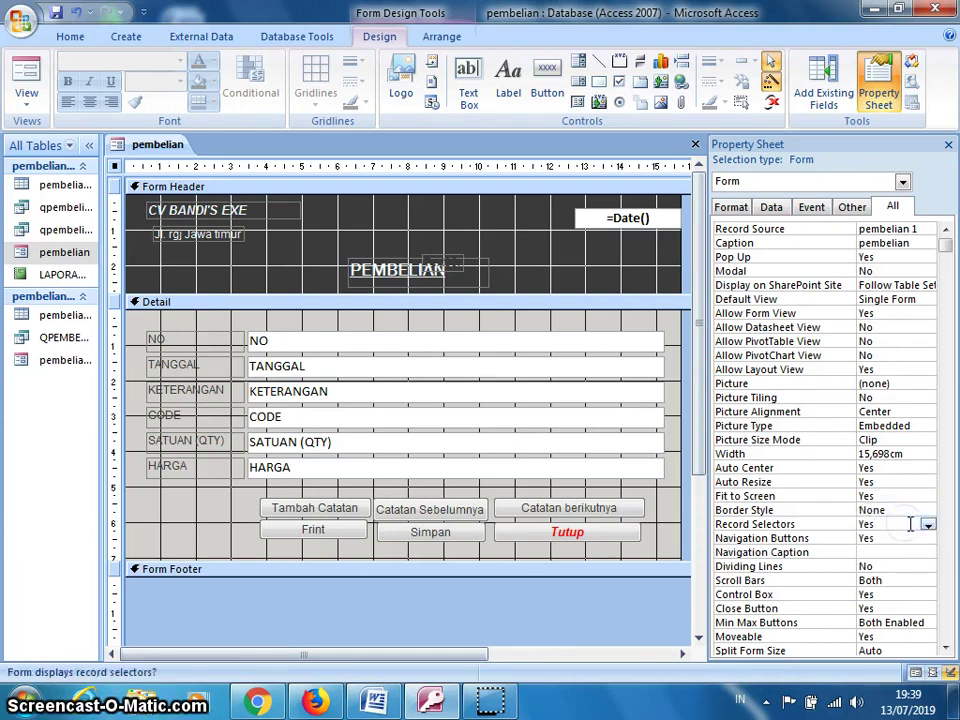
click(928, 527)
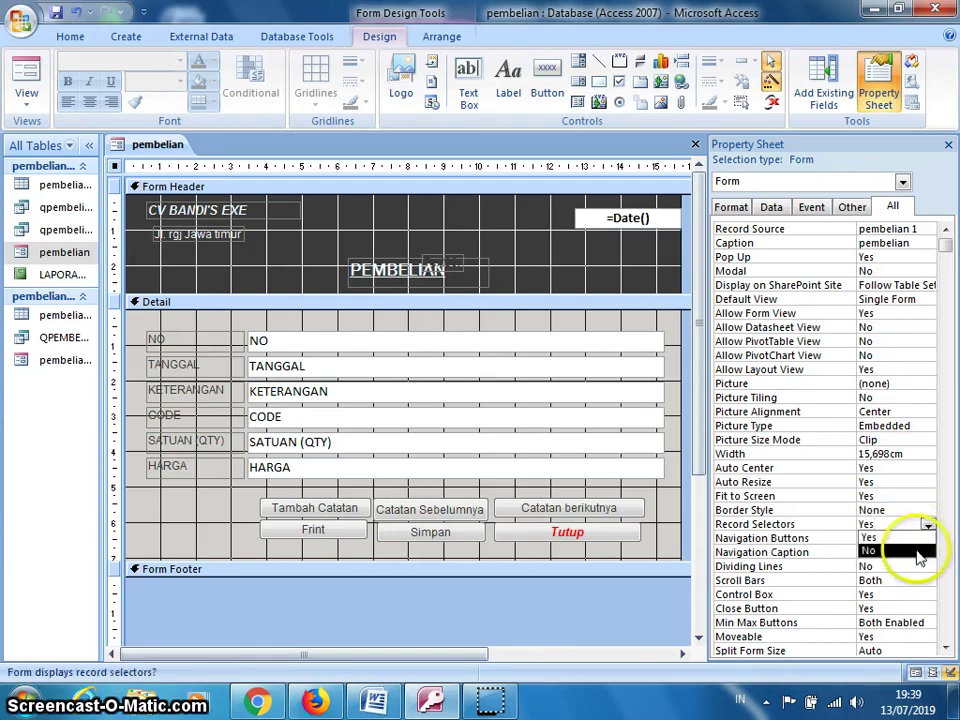
click(920, 551)
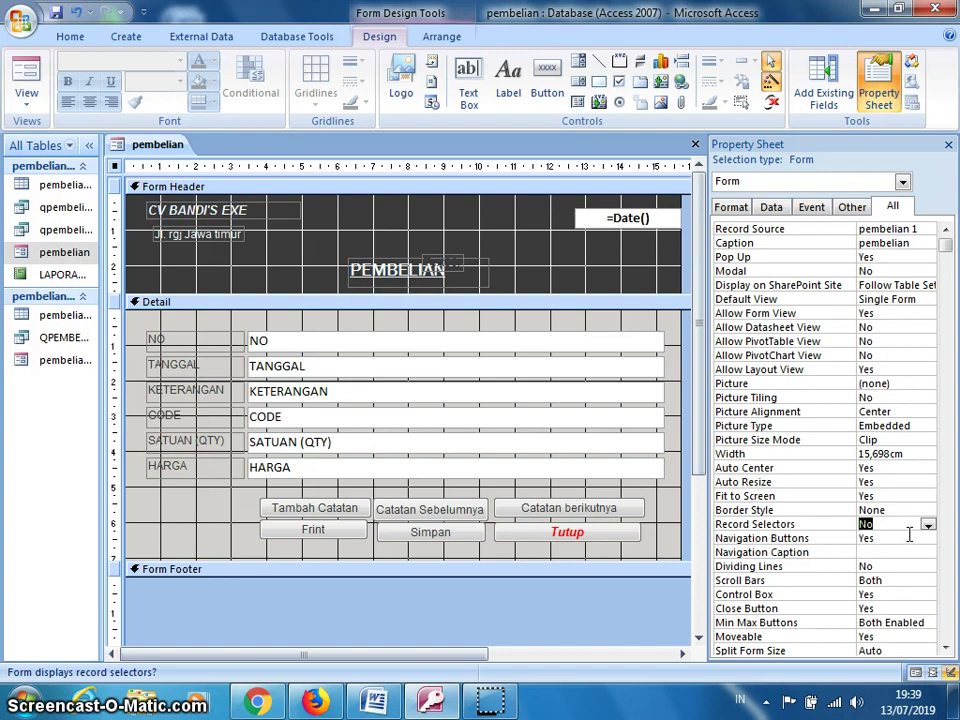
click(910, 537)
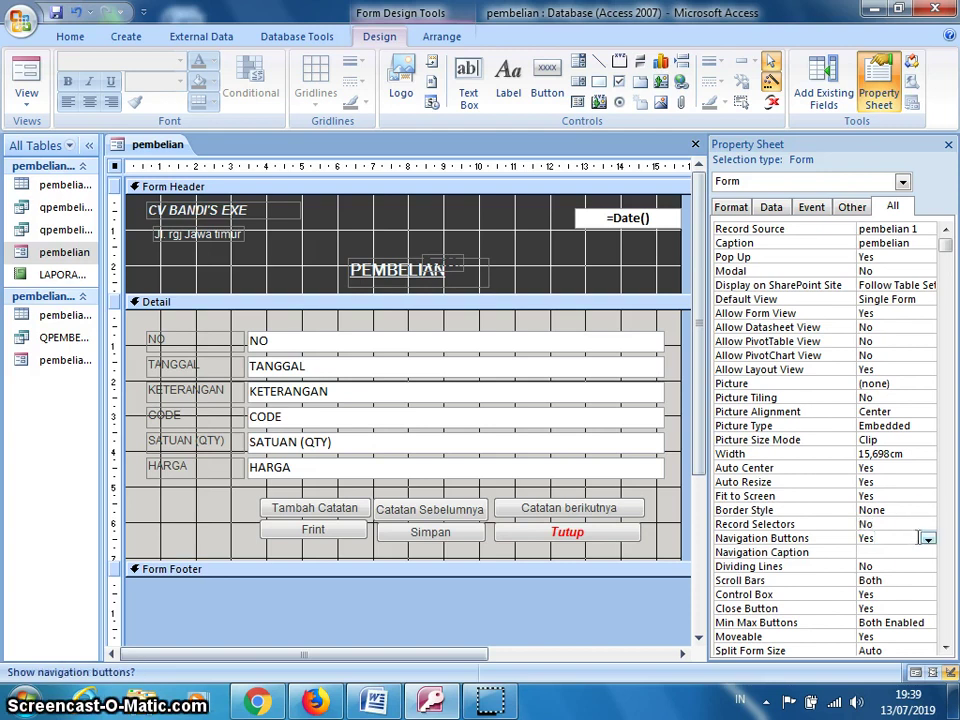
click(929, 539)
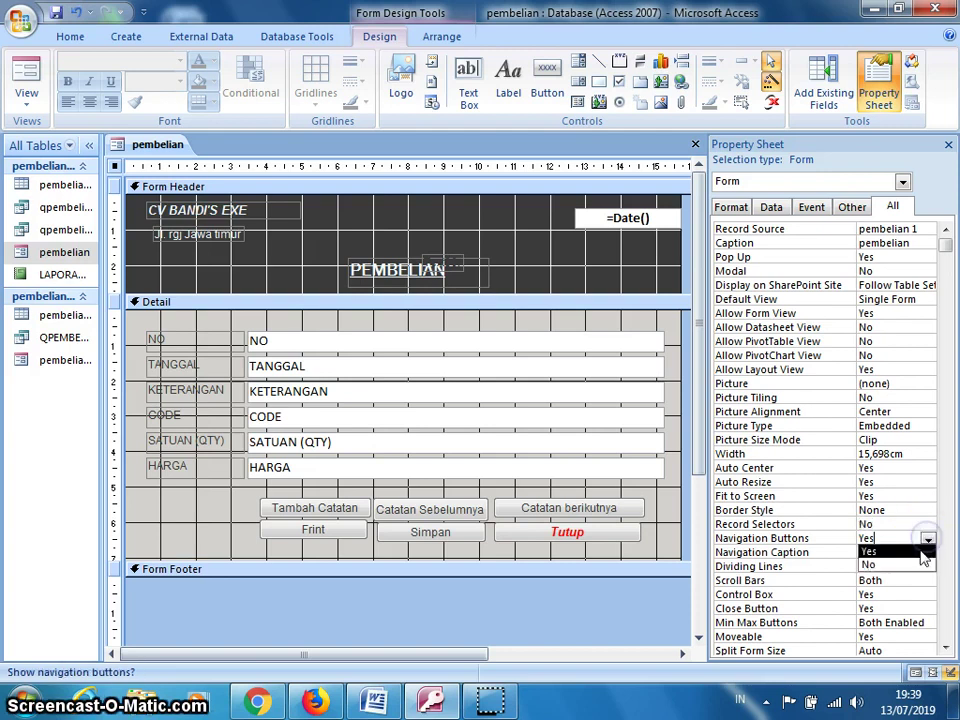
click(918, 565)
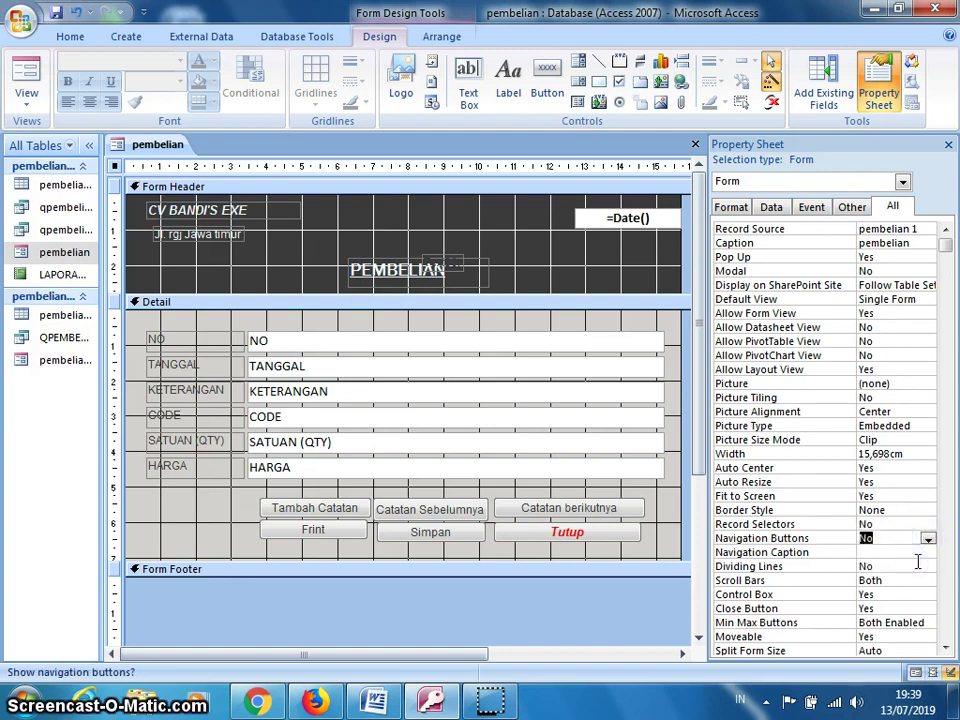
Step: Set the form's Scroll Bars property to Neither
click(915, 575)
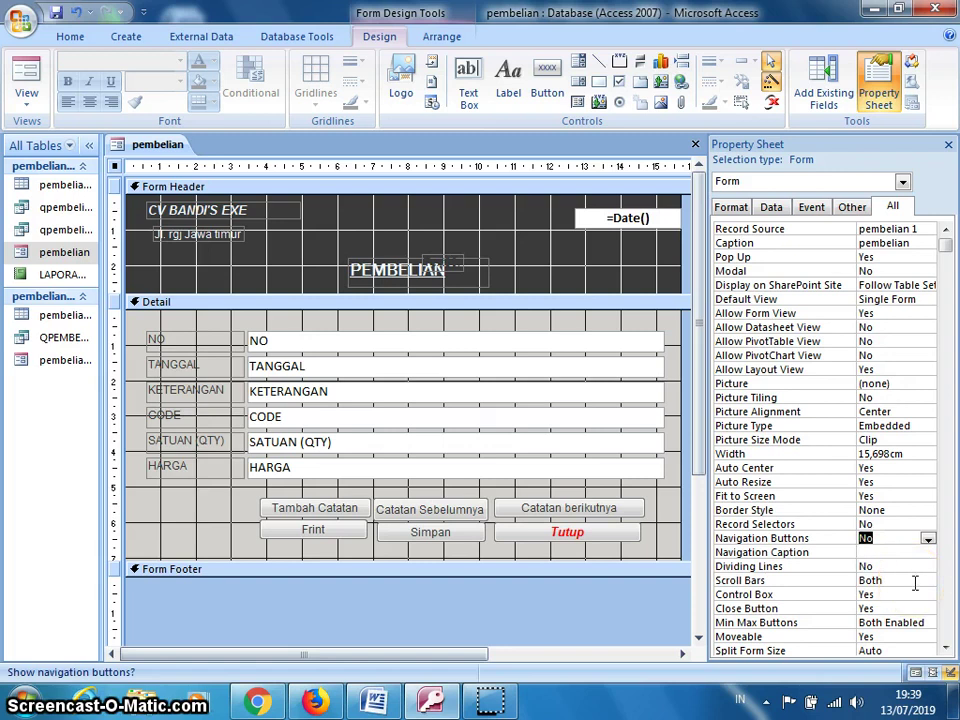
click(915, 582)
click(928, 582)
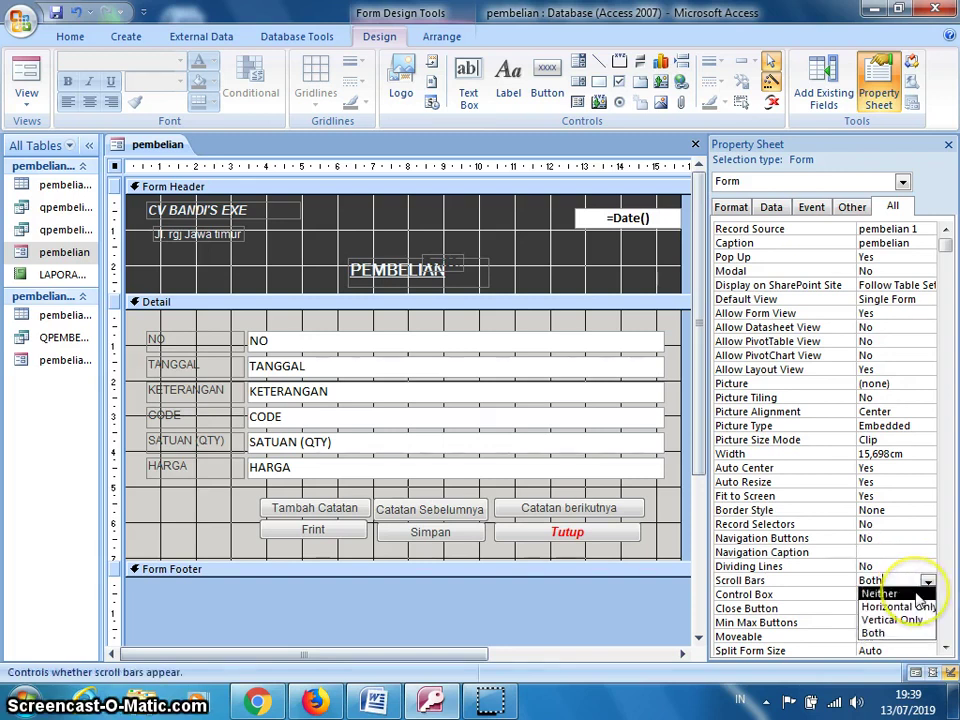
click(918, 595)
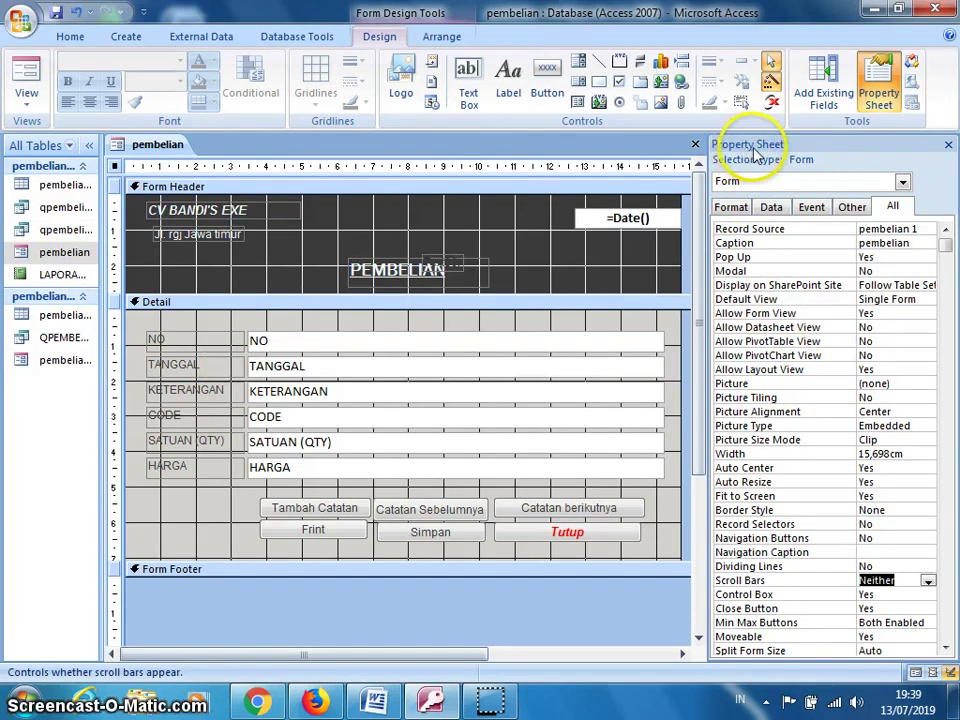
Step: Preview the pembelian form in Form View to check its borderless layout
click(28, 80)
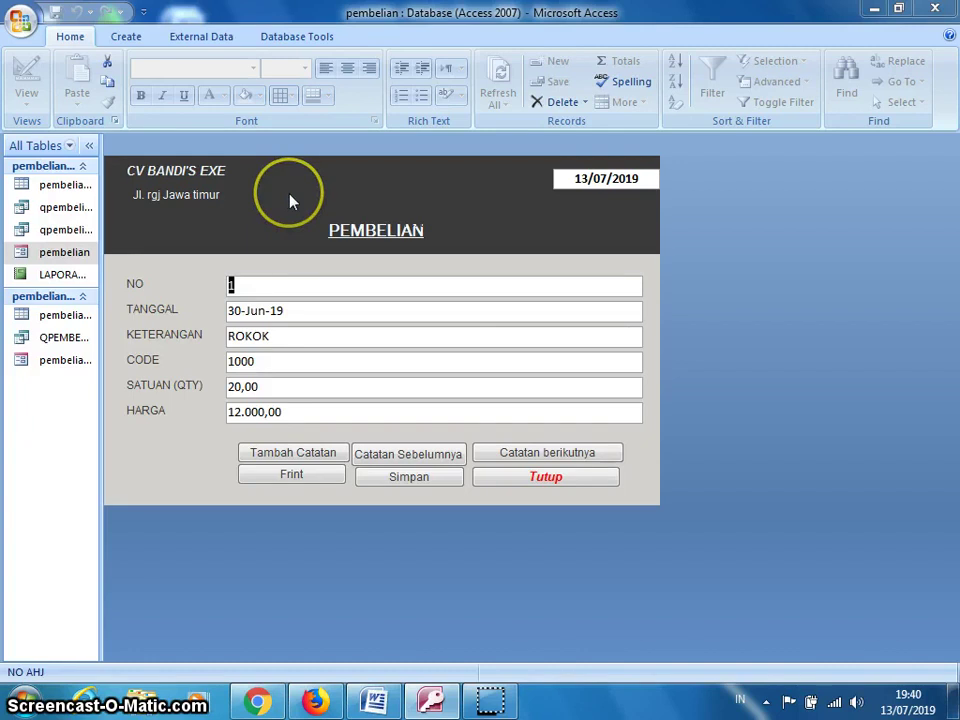
click(377, 188)
click(460, 211)
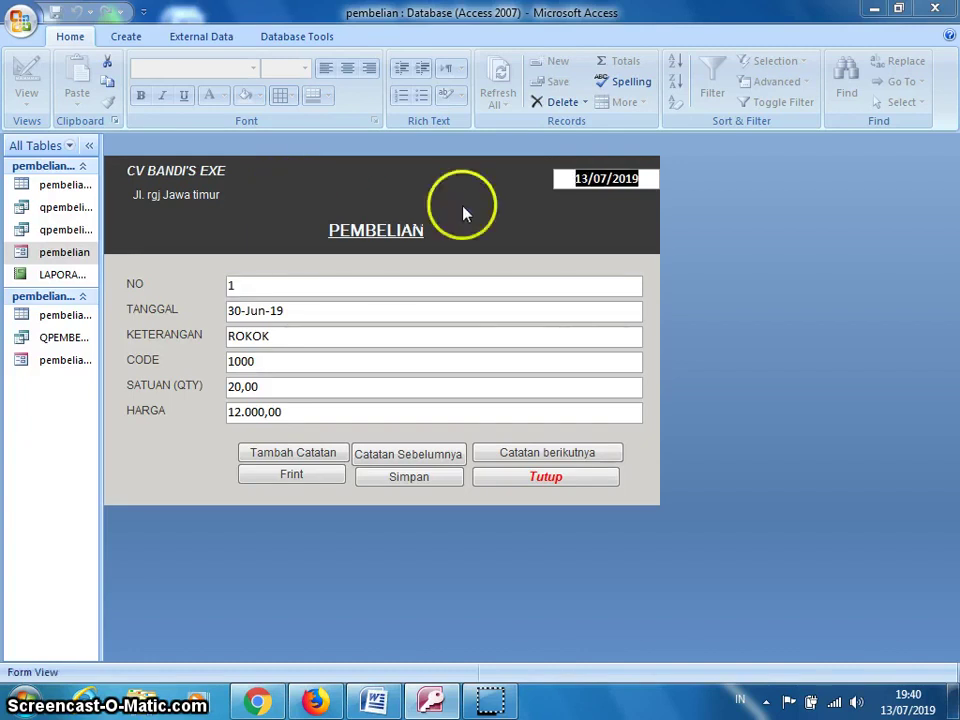
click(458, 201)
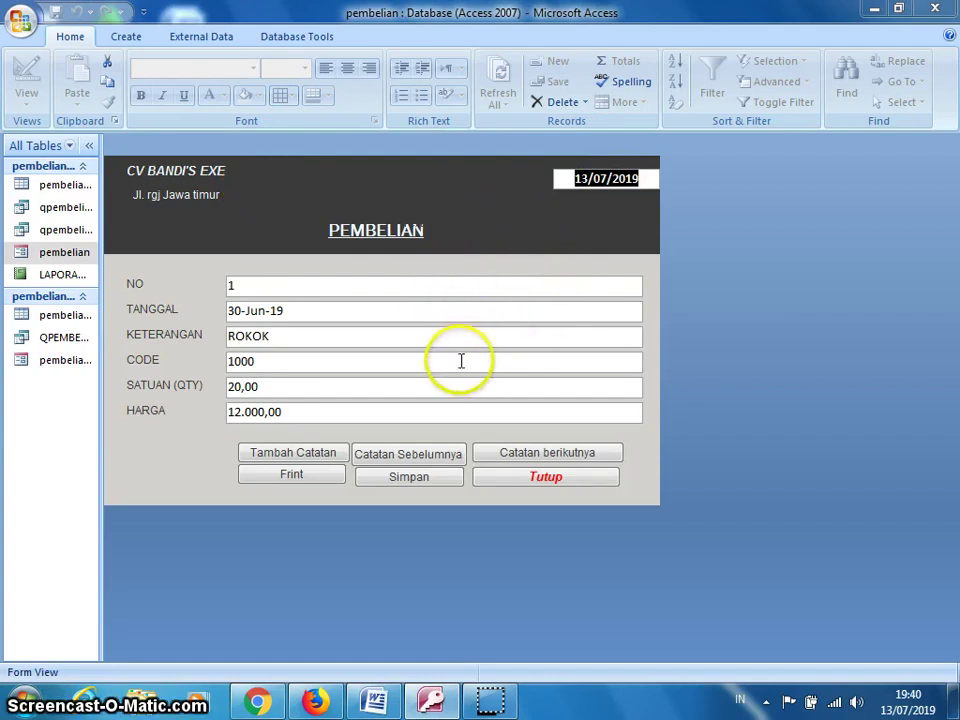
Step: Close the pembelian form with its design changes saved, and reopen it from the database objects
click(560, 478)
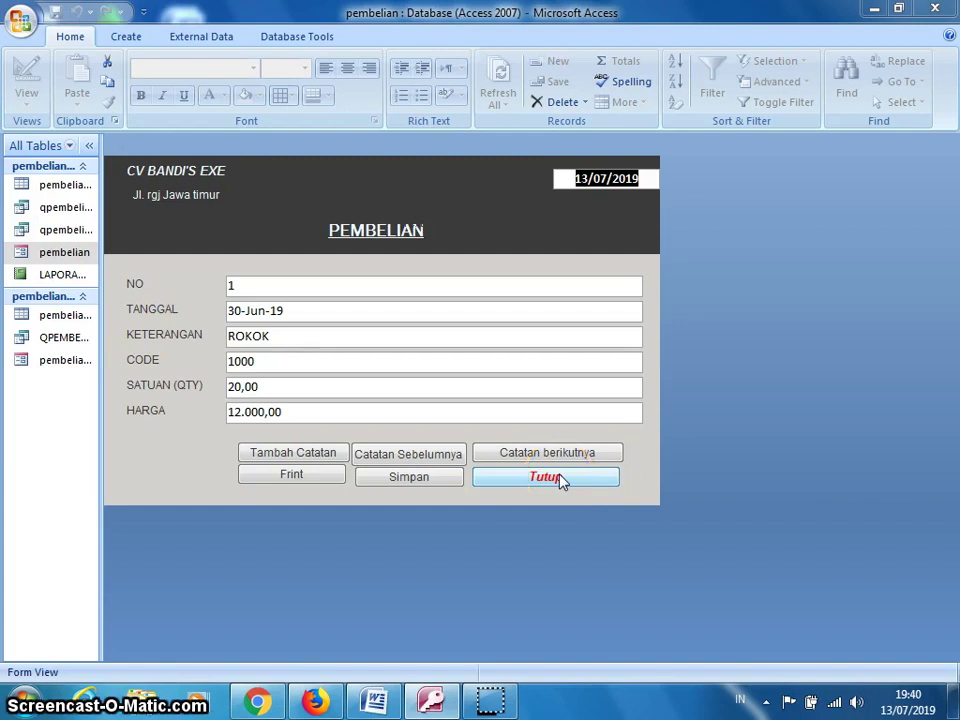
click(409, 398)
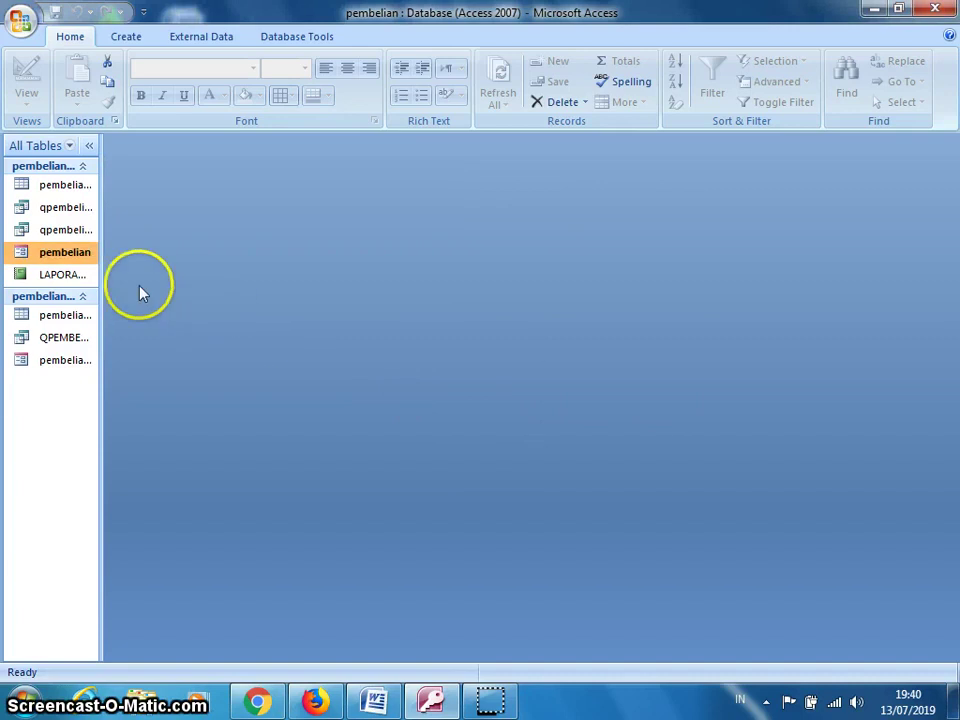
double_click(83, 257)
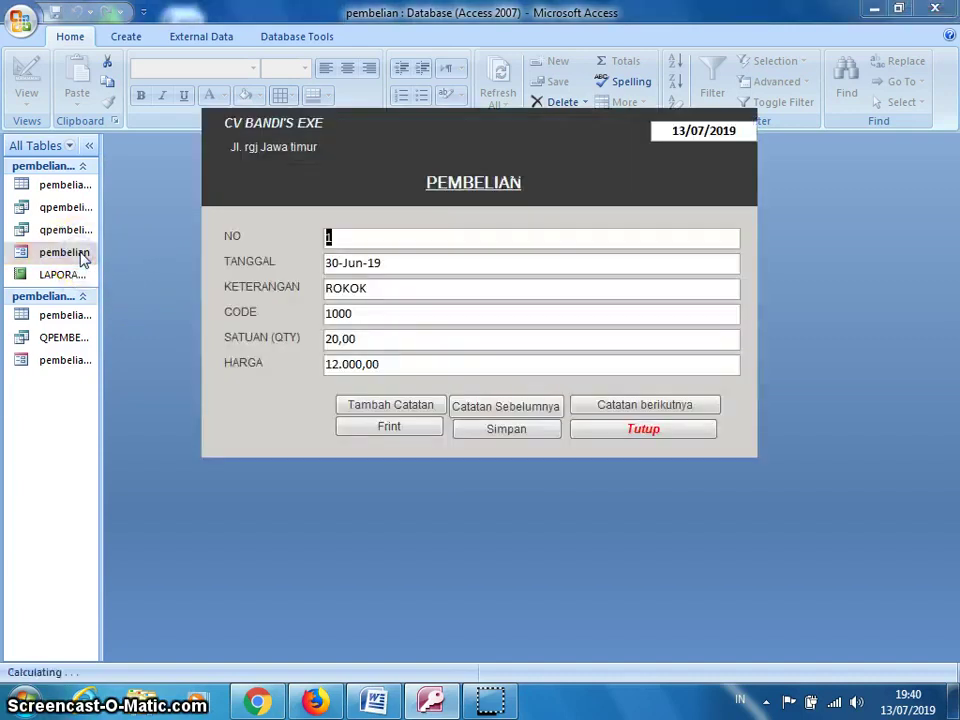
Step: Return the pembelian form to Design View and close the property sheet
right_click(557, 163)
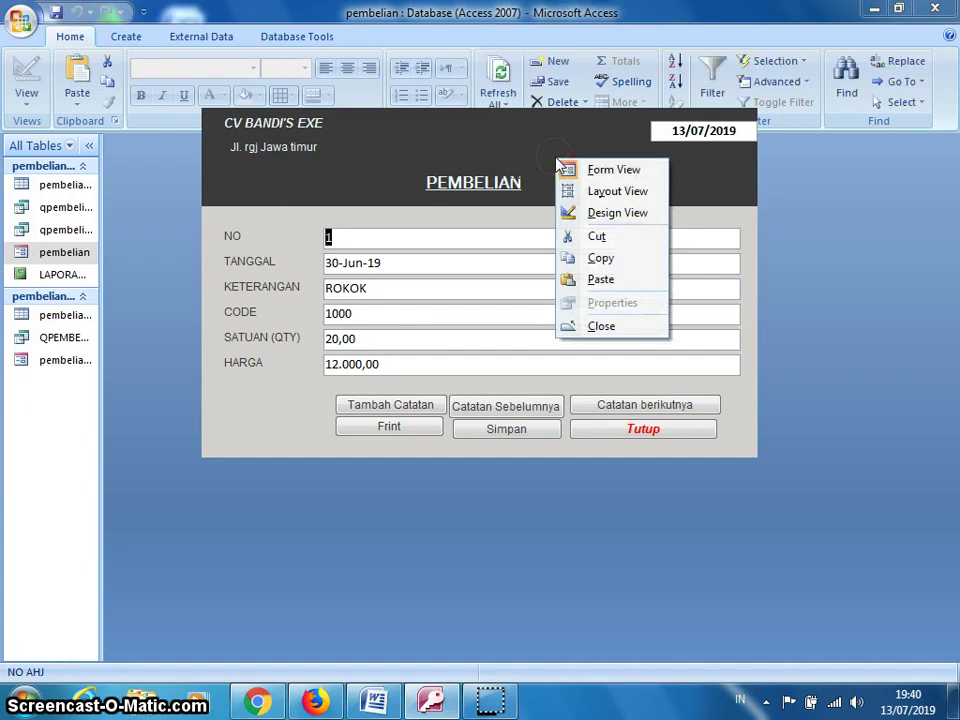
click(612, 213)
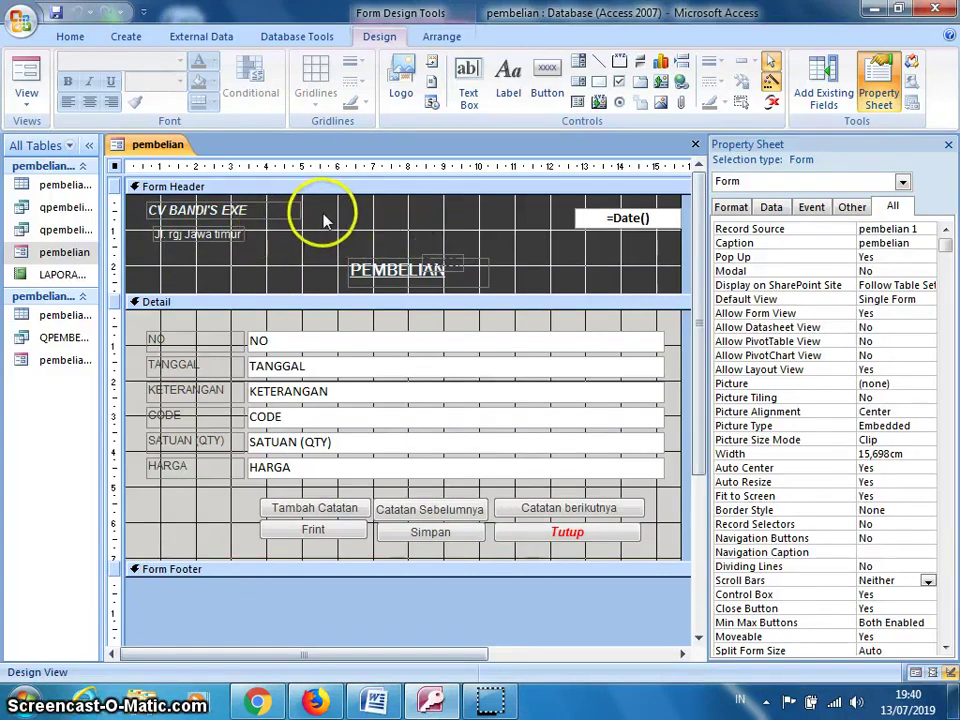
click(948, 146)
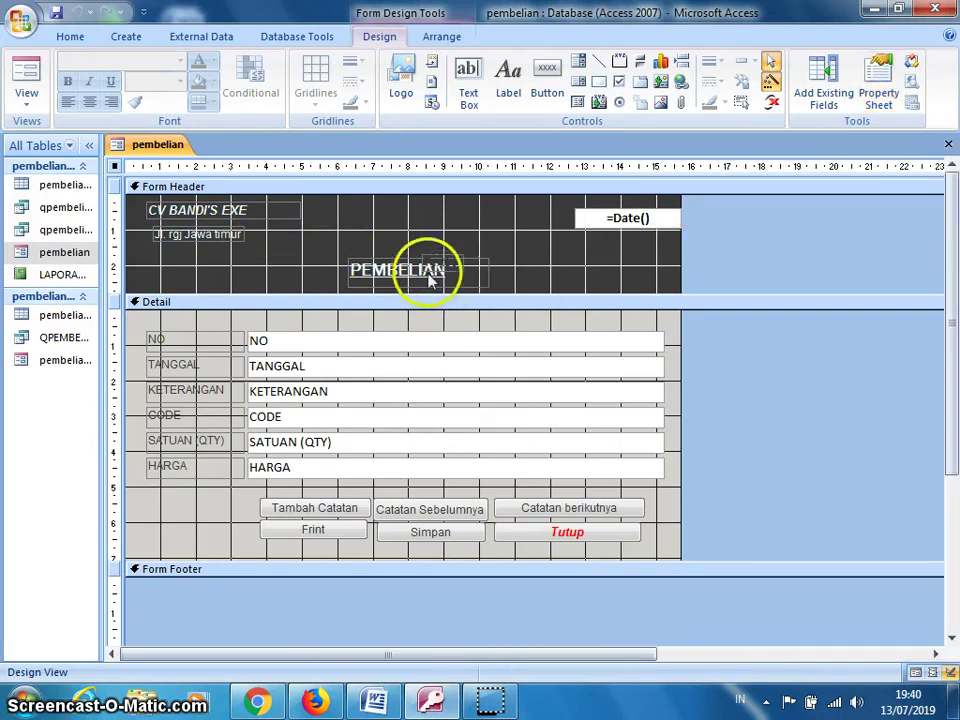
Step: Fill the Form Header section of the pembelian form with a dark crimson from the standard colour palette
click(392, 226)
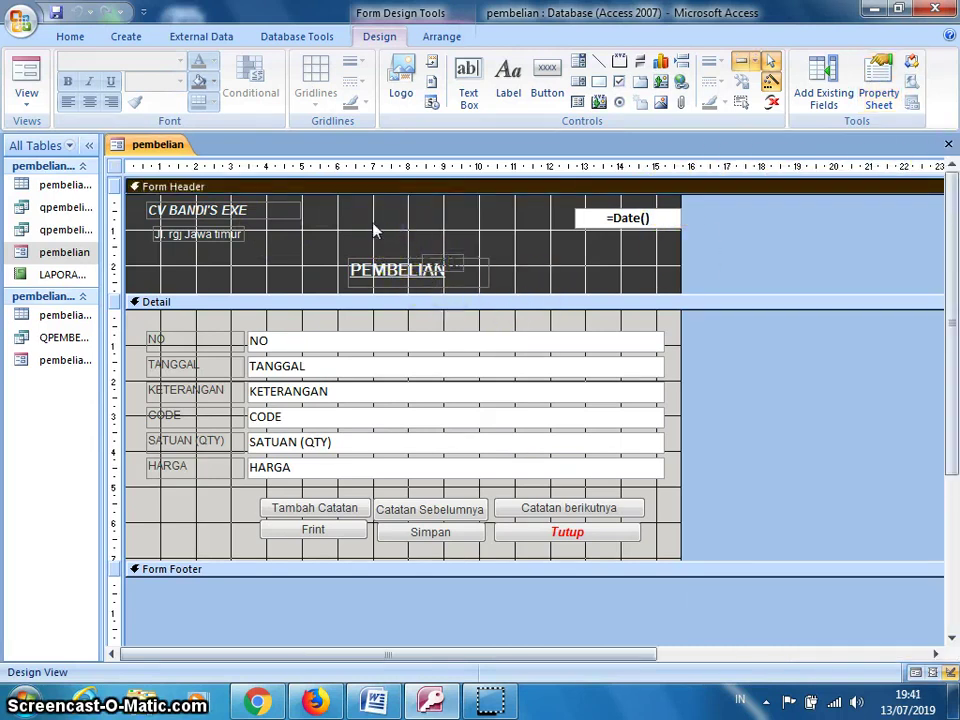
click(213, 84)
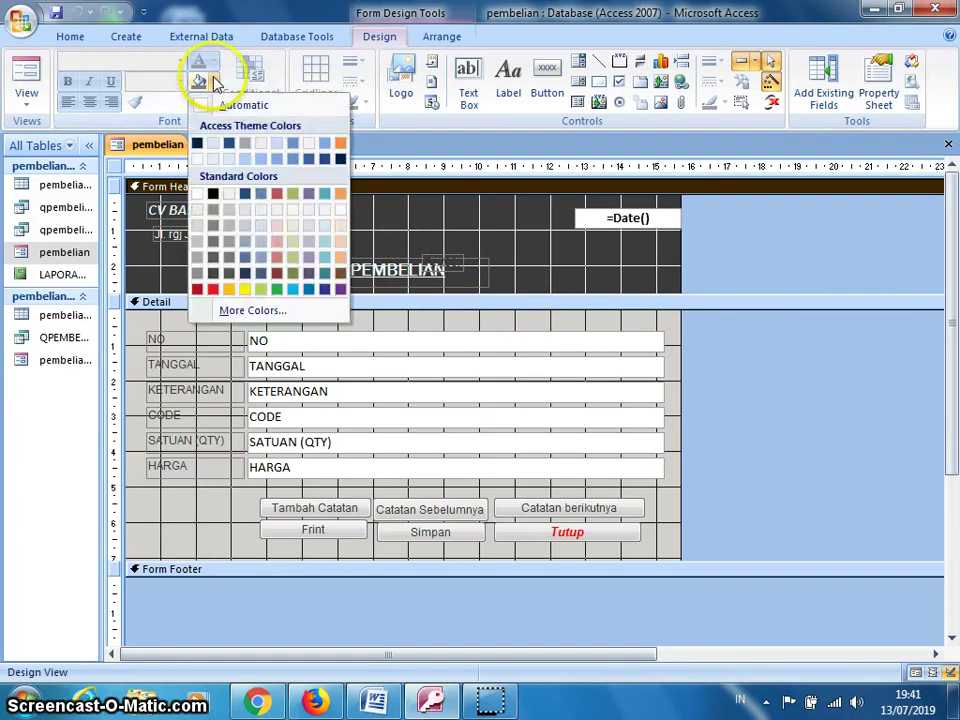
click(276, 311)
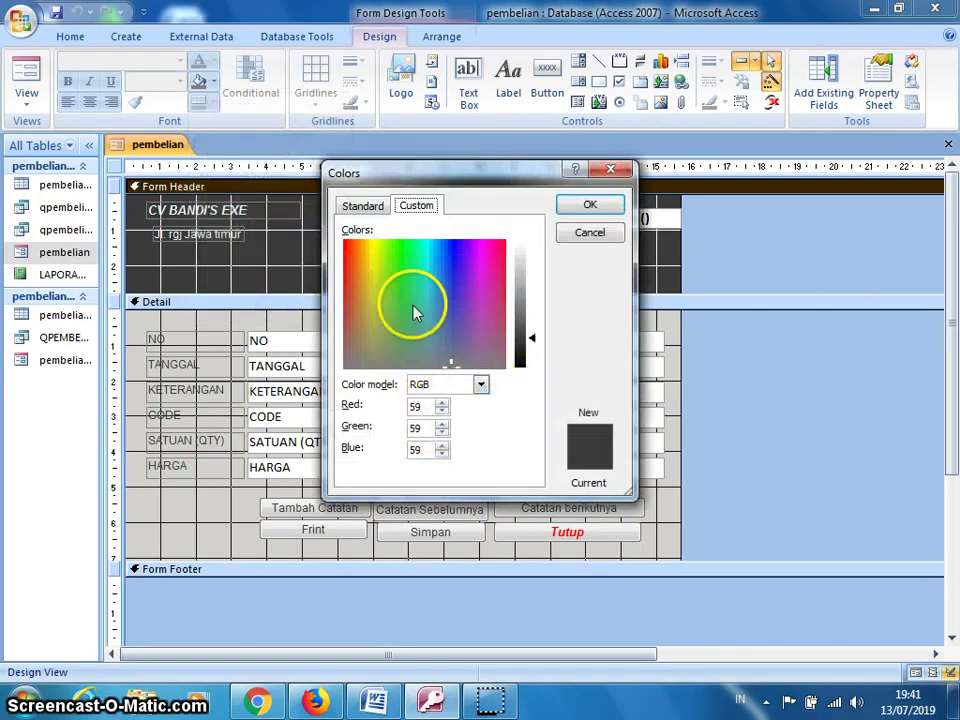
click(368, 209)
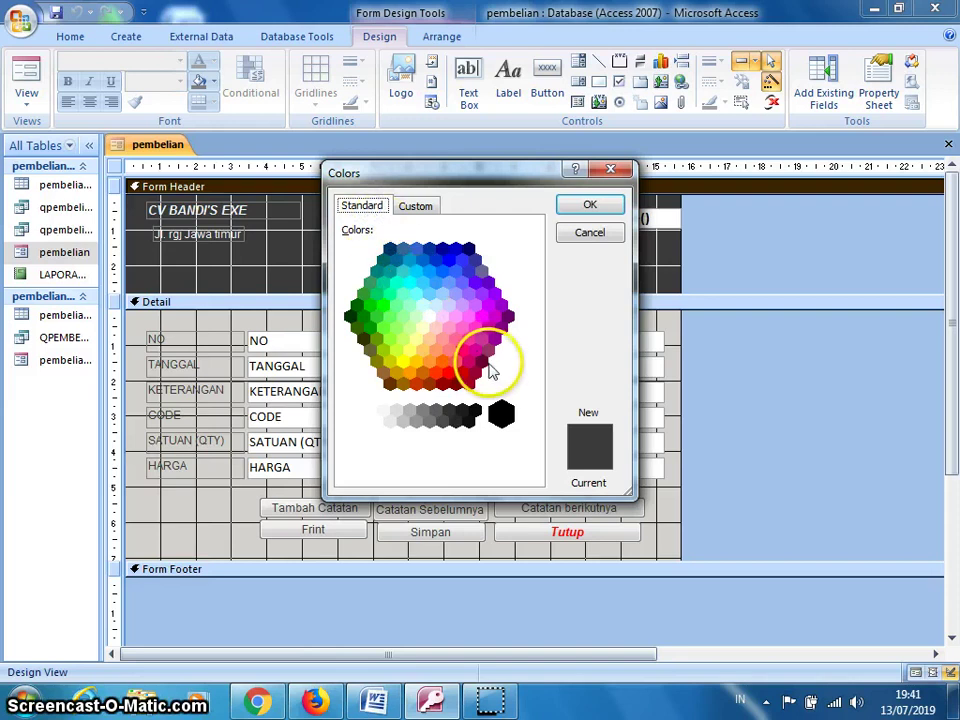
click(481, 362)
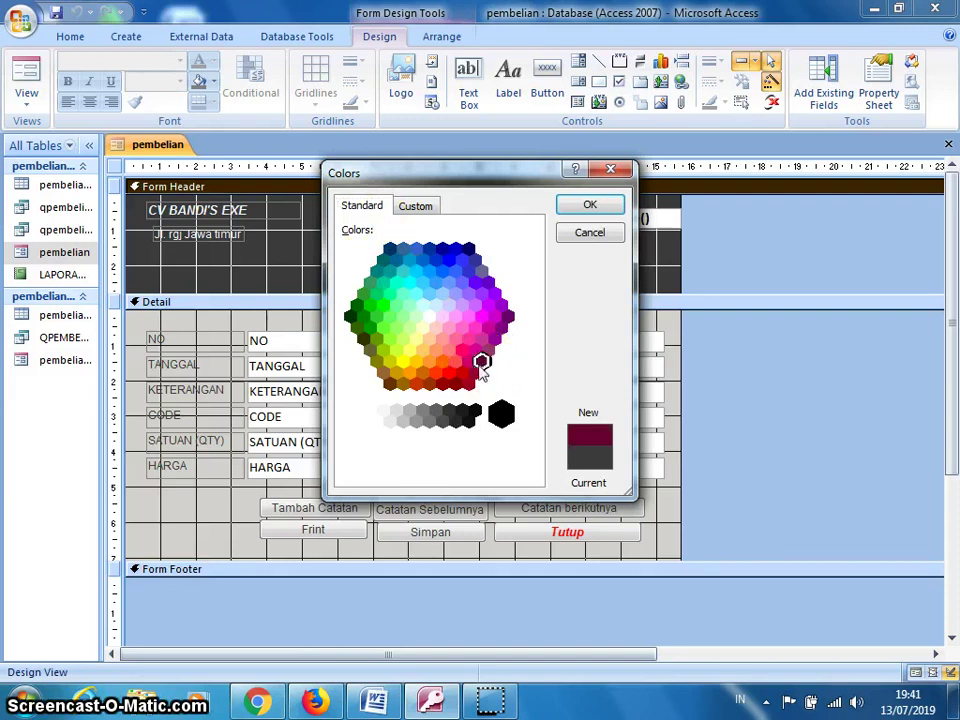
click(475, 372)
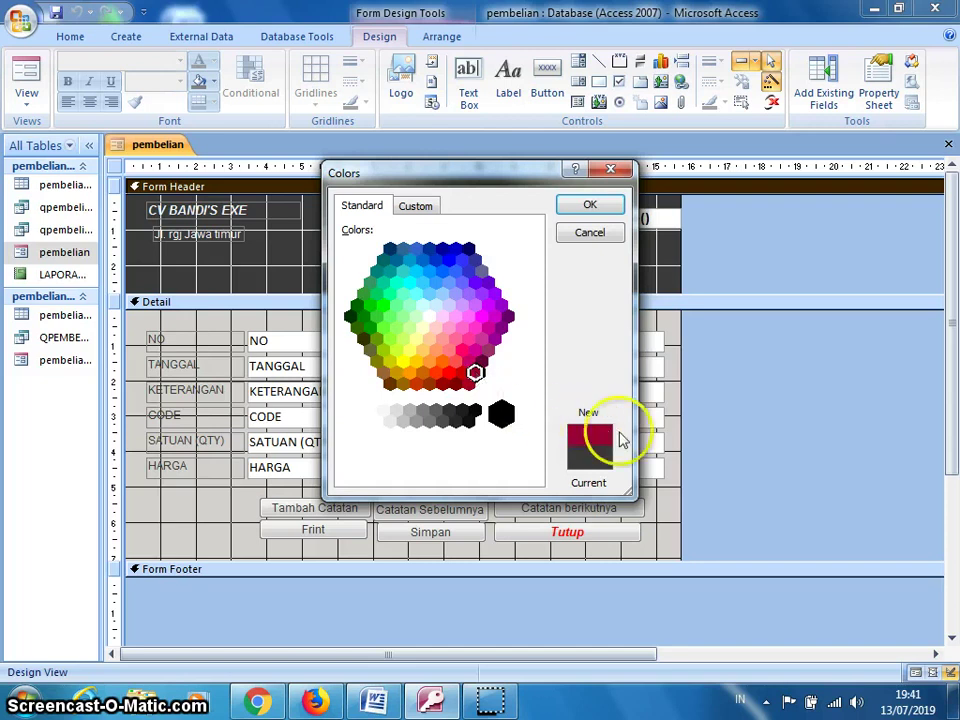
click(590, 208)
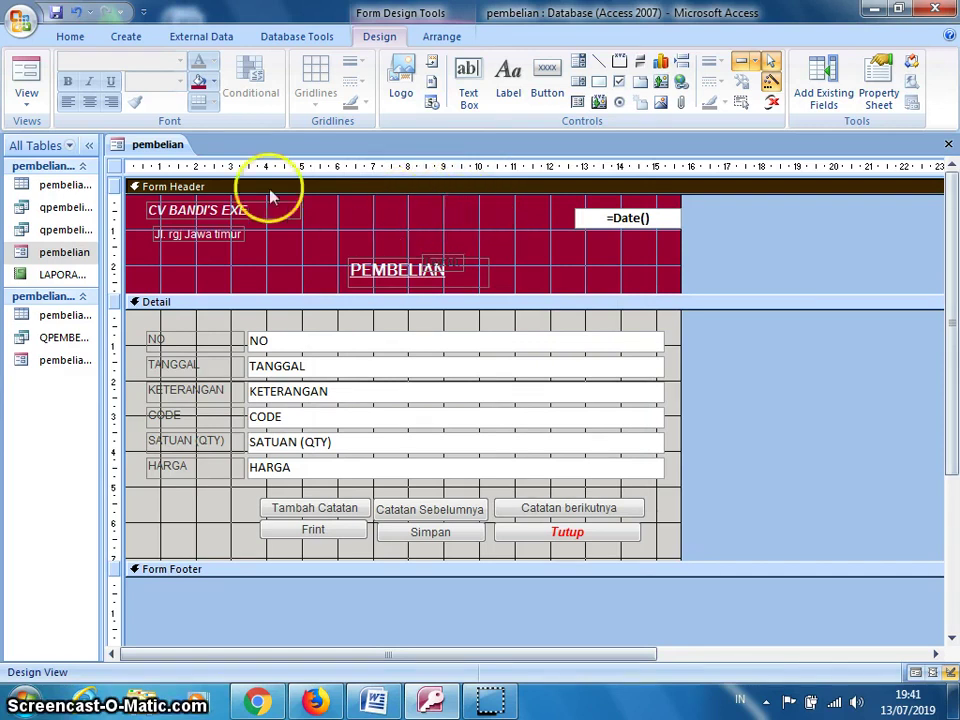
Step: Preview the pembelian form in Form View to check its new header colour
click(27, 85)
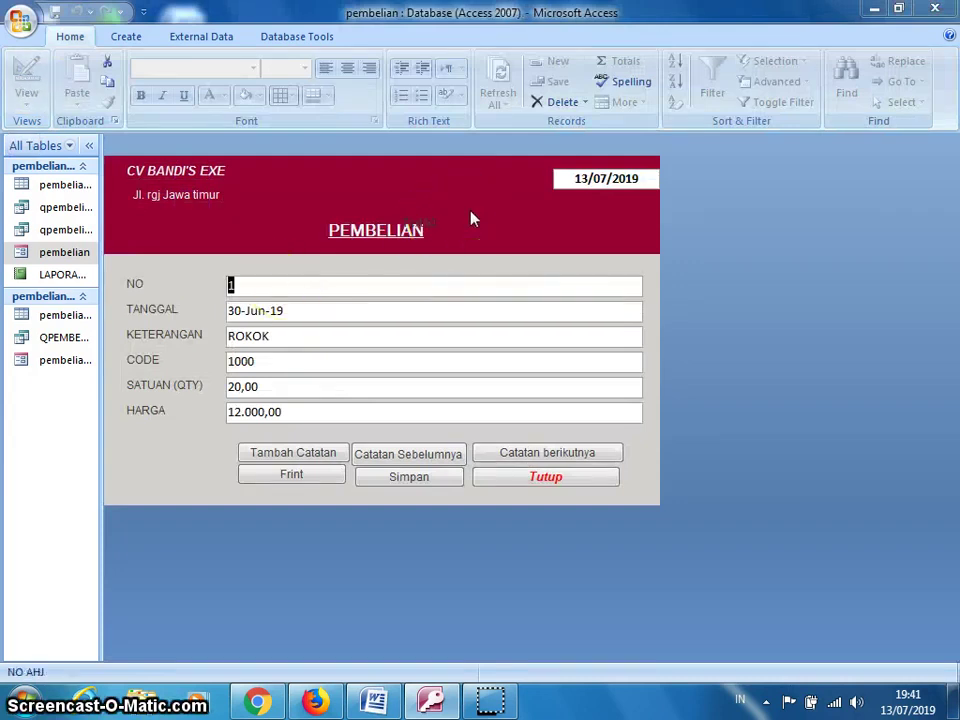
click(521, 214)
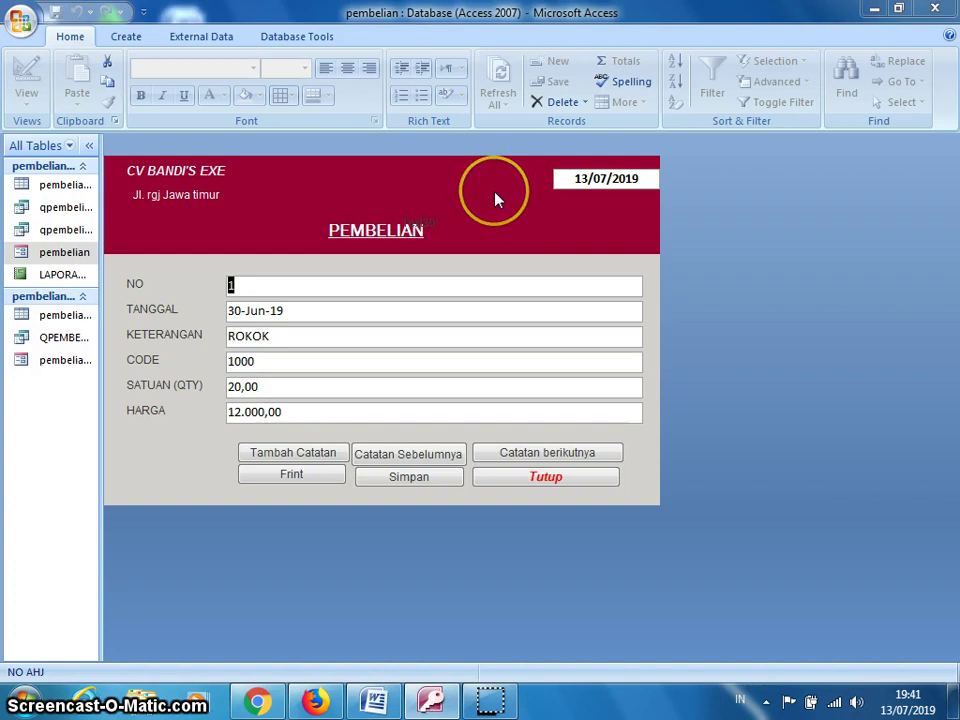
click(510, 210)
click(439, 208)
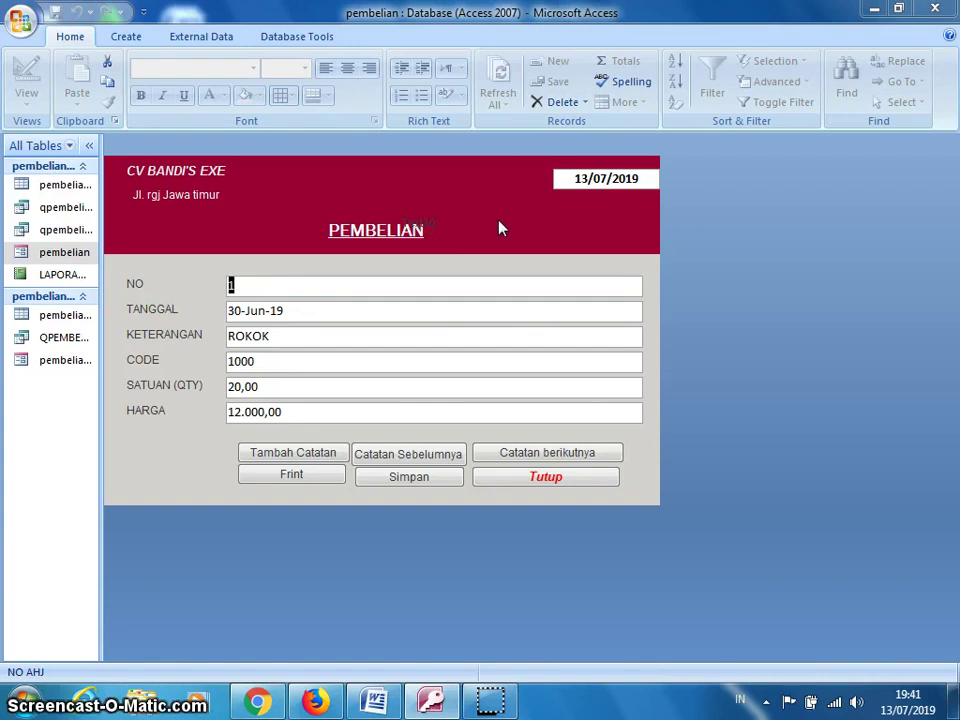
click(475, 211)
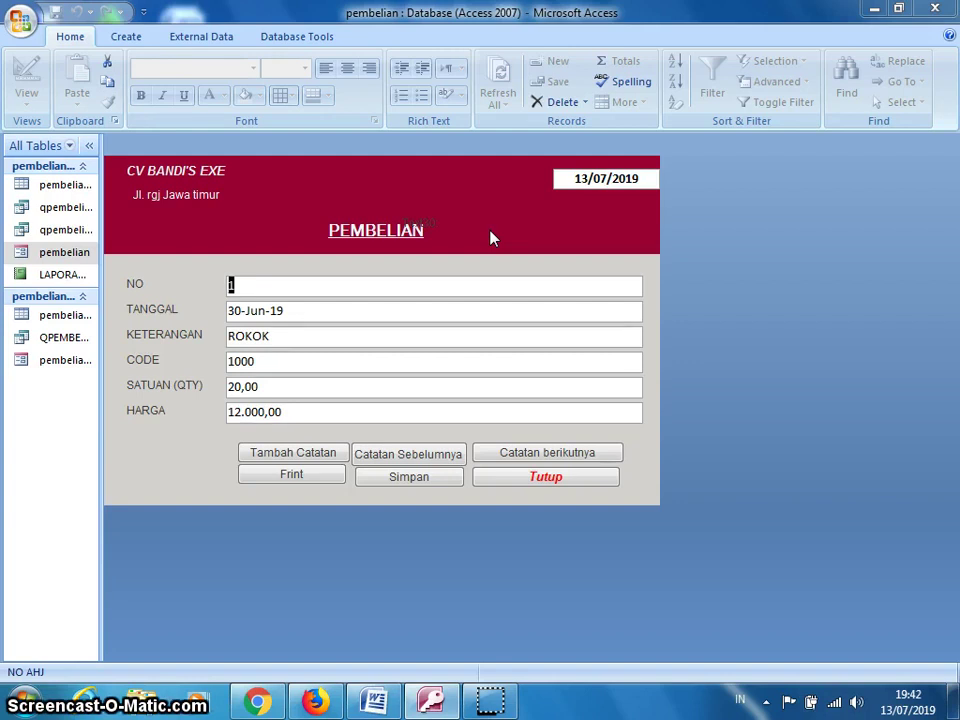
Step: Close the pembelian form with its own Tutup command and save the design changes
click(543, 478)
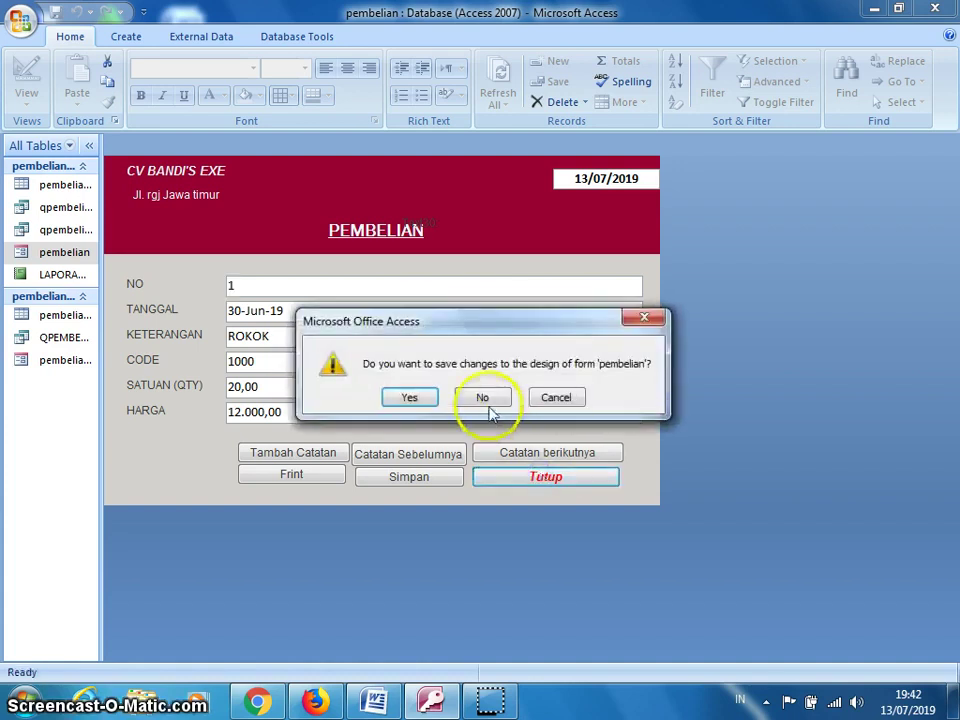
click(407, 398)
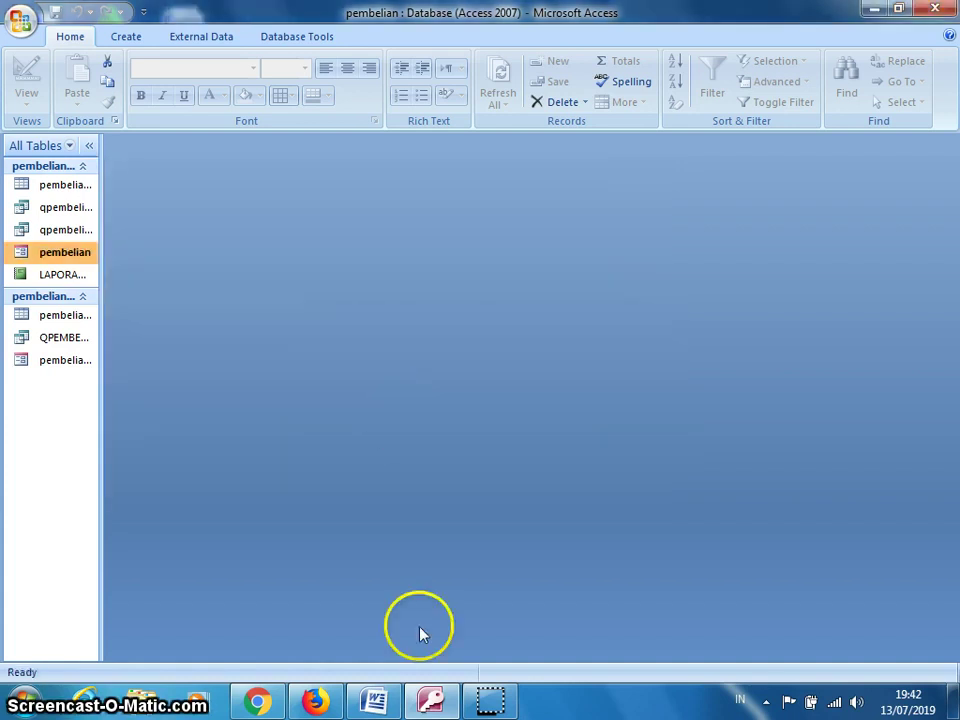
click(482, 701)
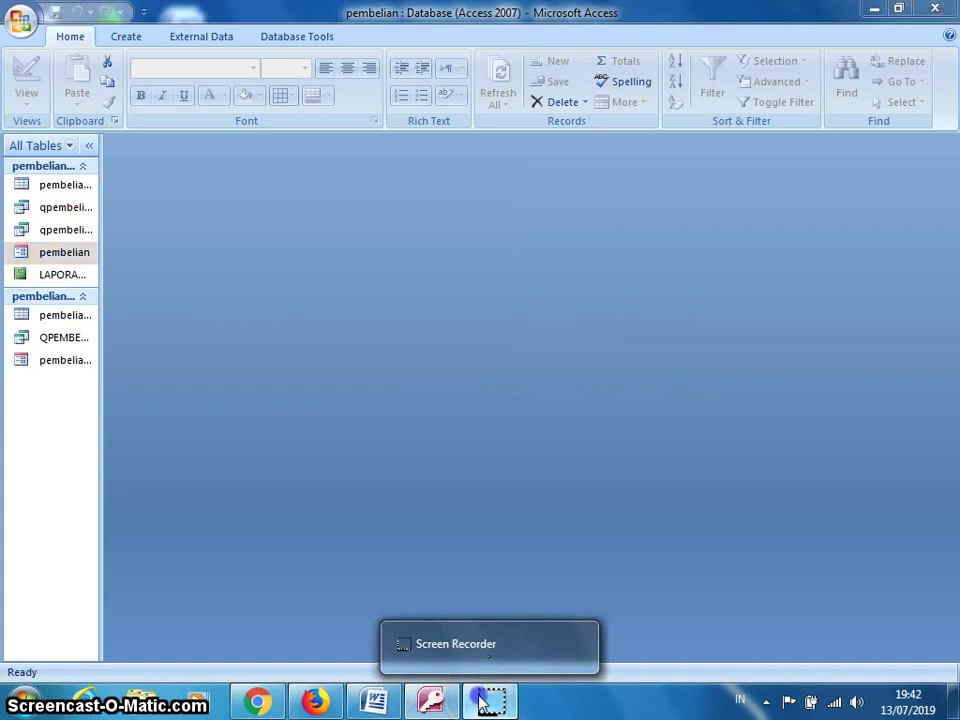